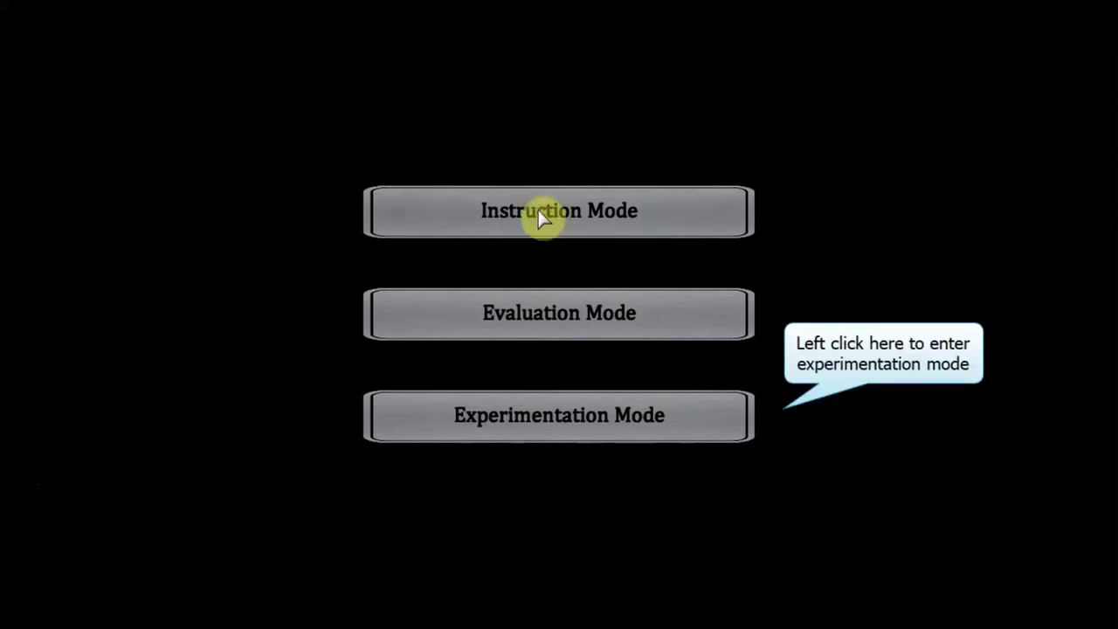
Choose Experimentation Mode and start a new game.
click(568, 426)
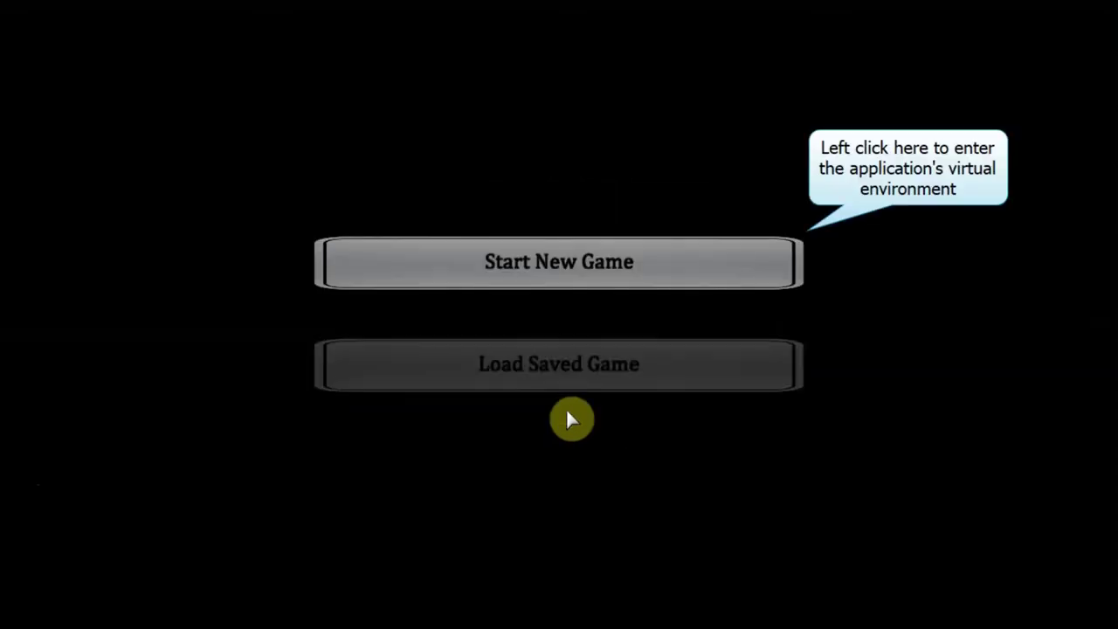
click(568, 260)
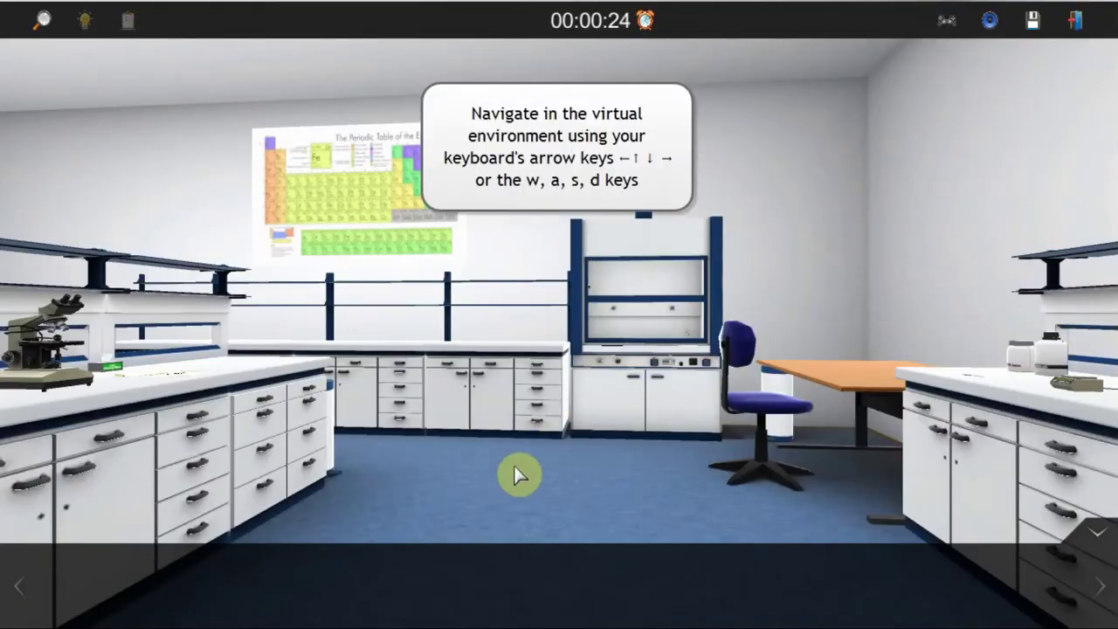
Walk to the bench and frame the microscope, slide and paper scrap in view.
key(Up)
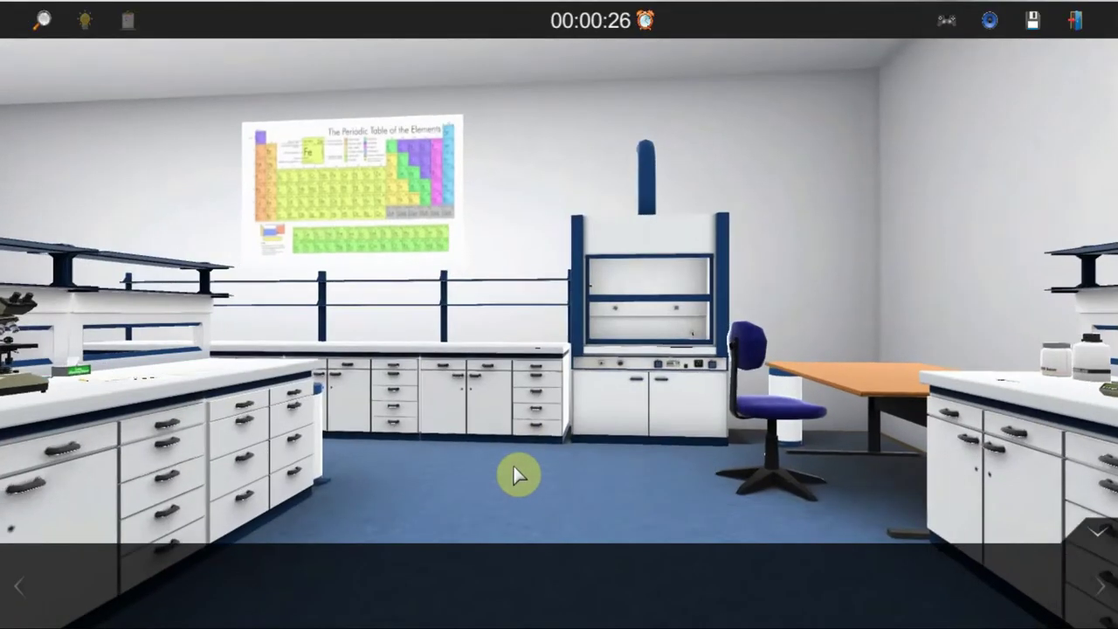
key(Left)
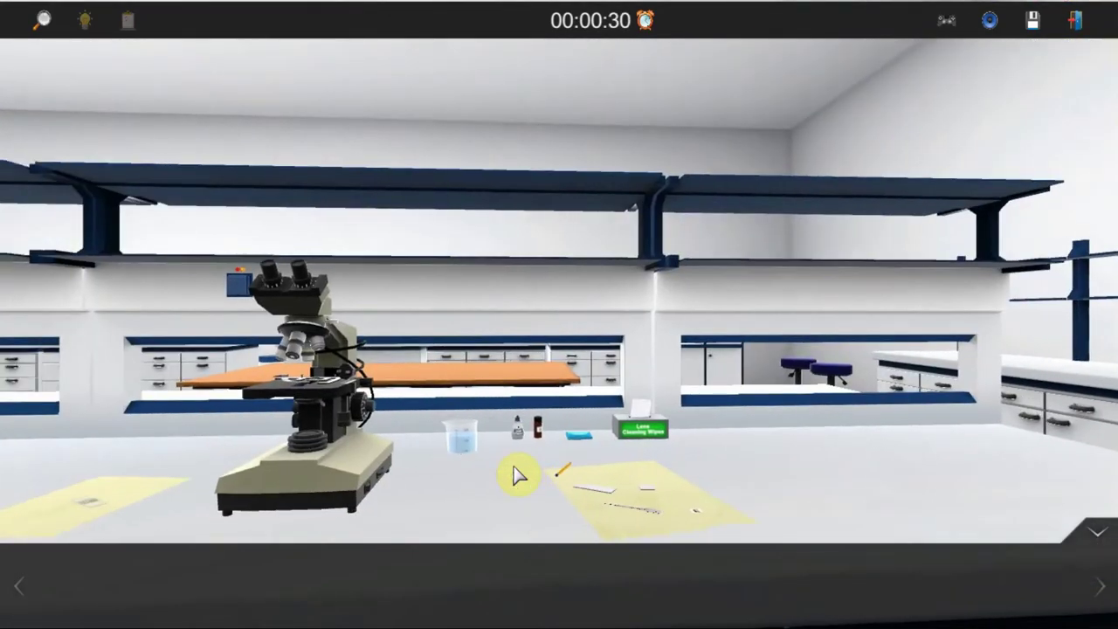
key(Down)
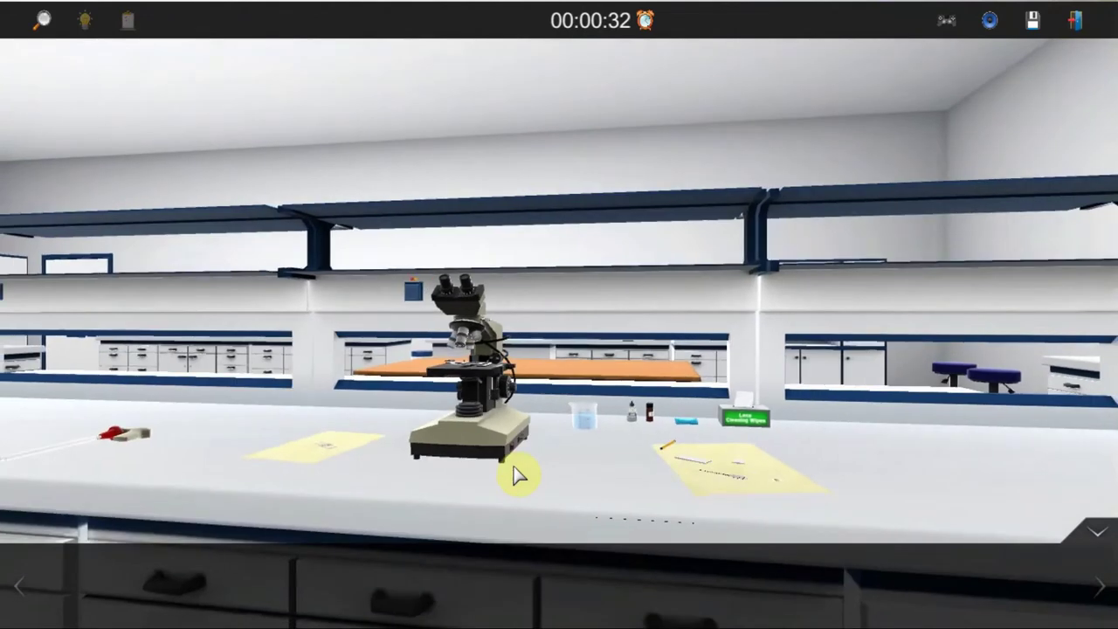
key(Right)
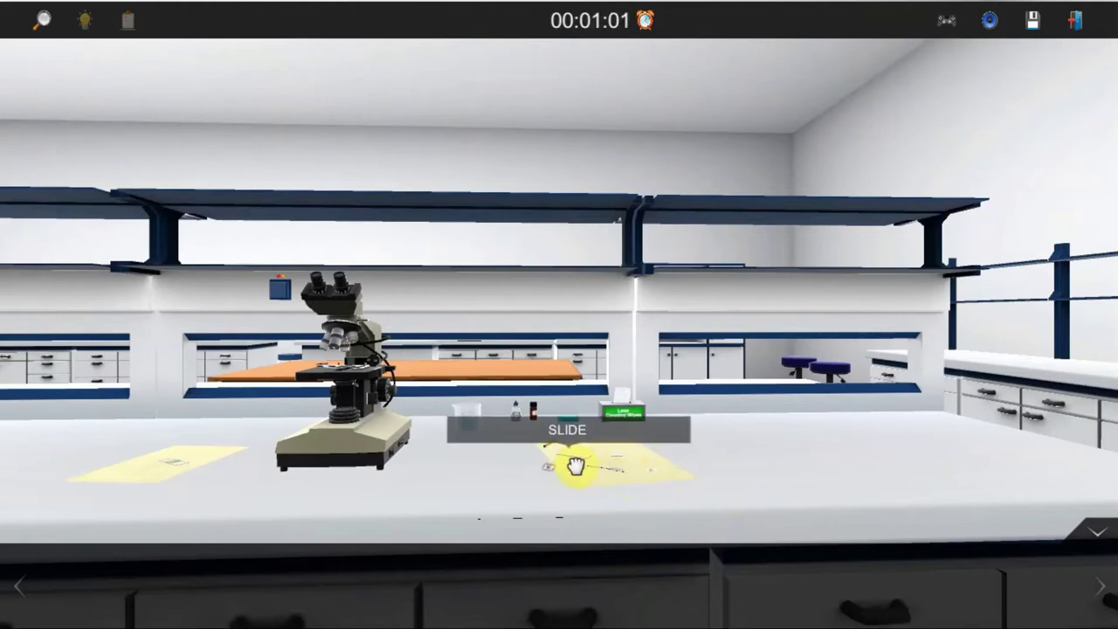
Pick up the slide, add beaker water to it by pipette, and lay the cover over it.
click(572, 463)
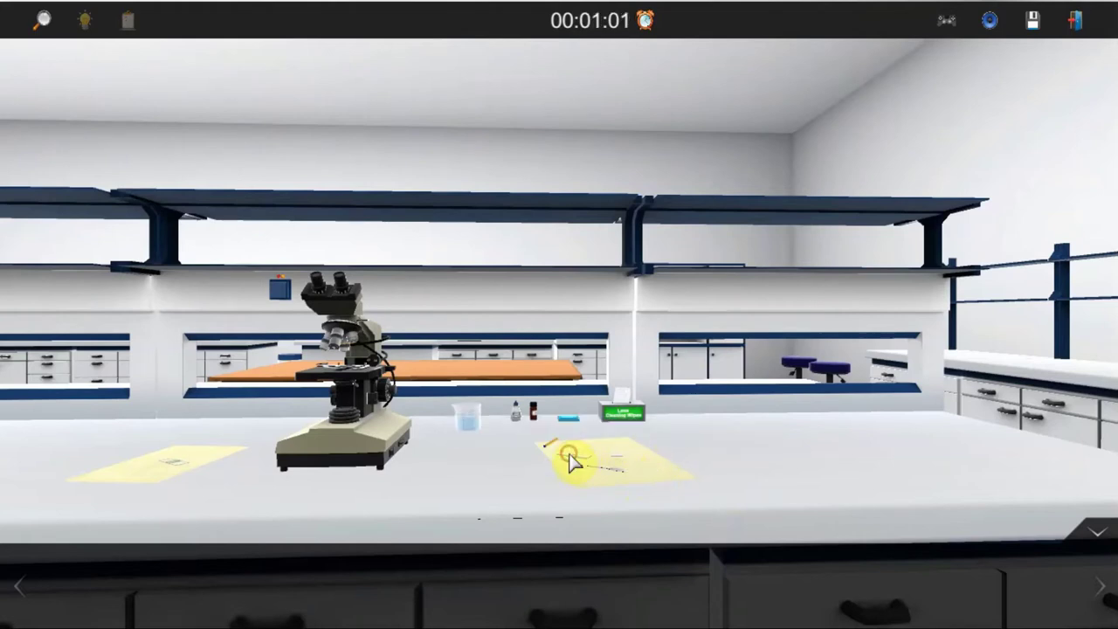
click(619, 472)
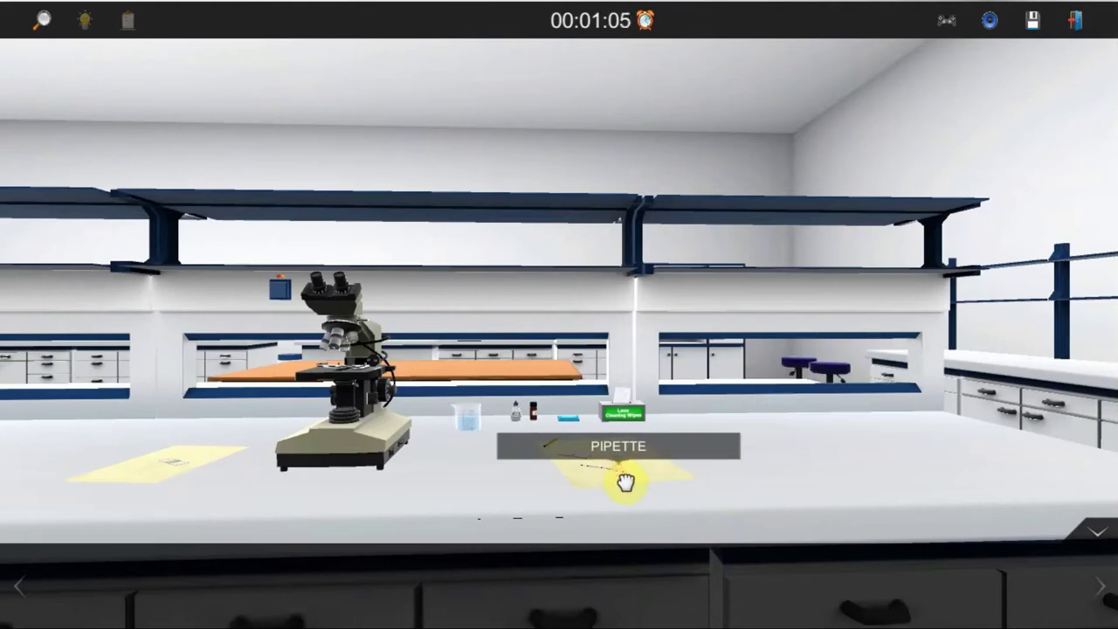
drag(622, 477, 472, 427)
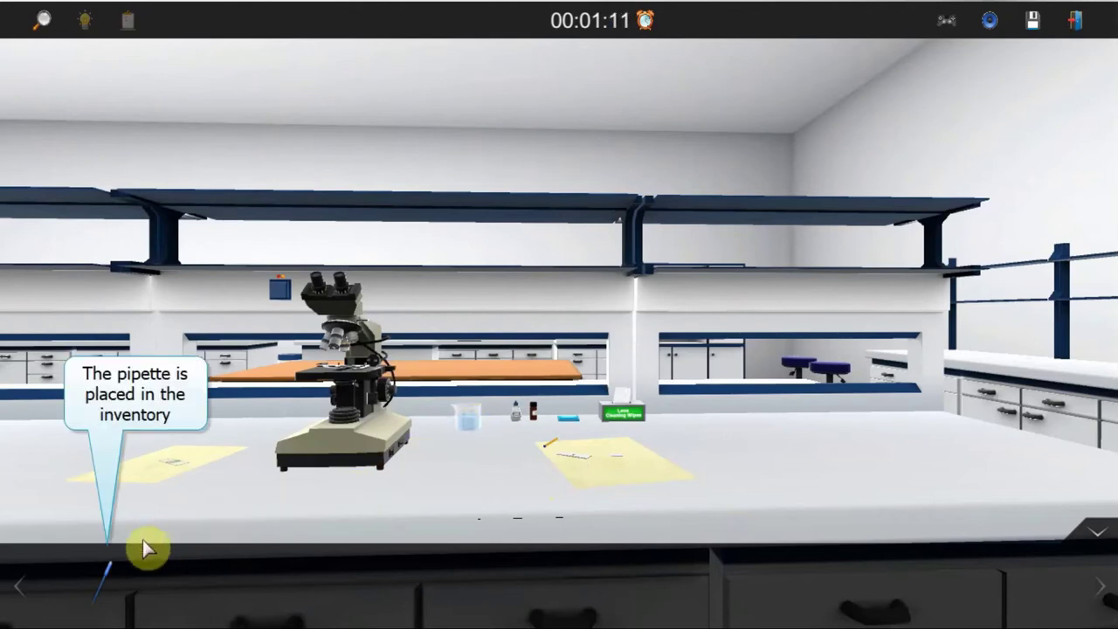
mouse_move(110, 570)
mouse_down()
mouse_move(280, 521)
mouse_move(581, 464)
mouse_up()
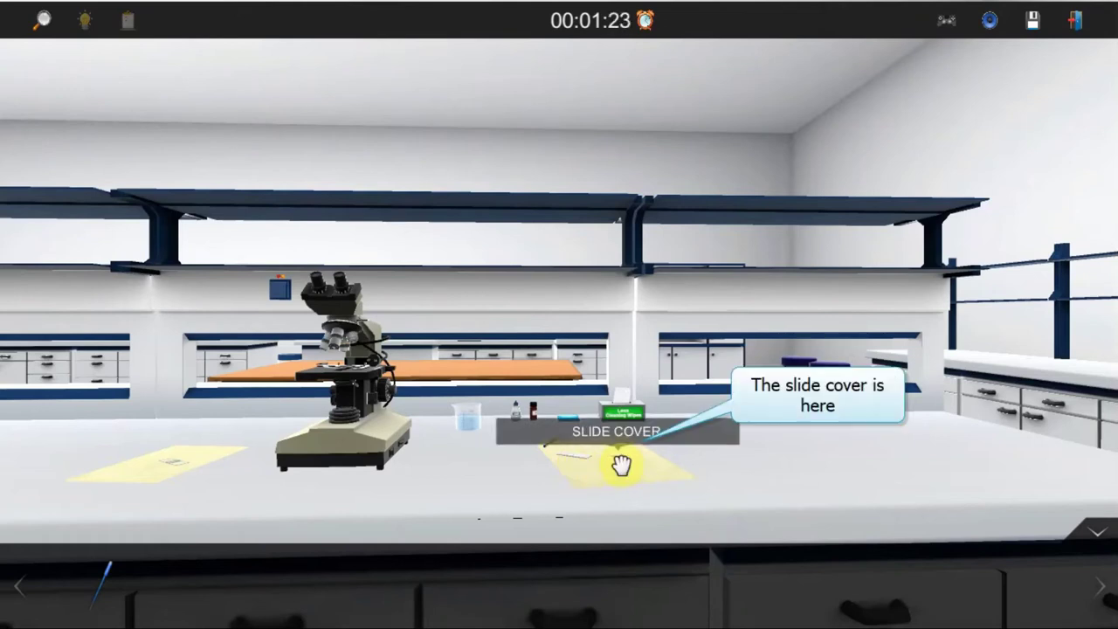
drag(619, 466, 577, 464)
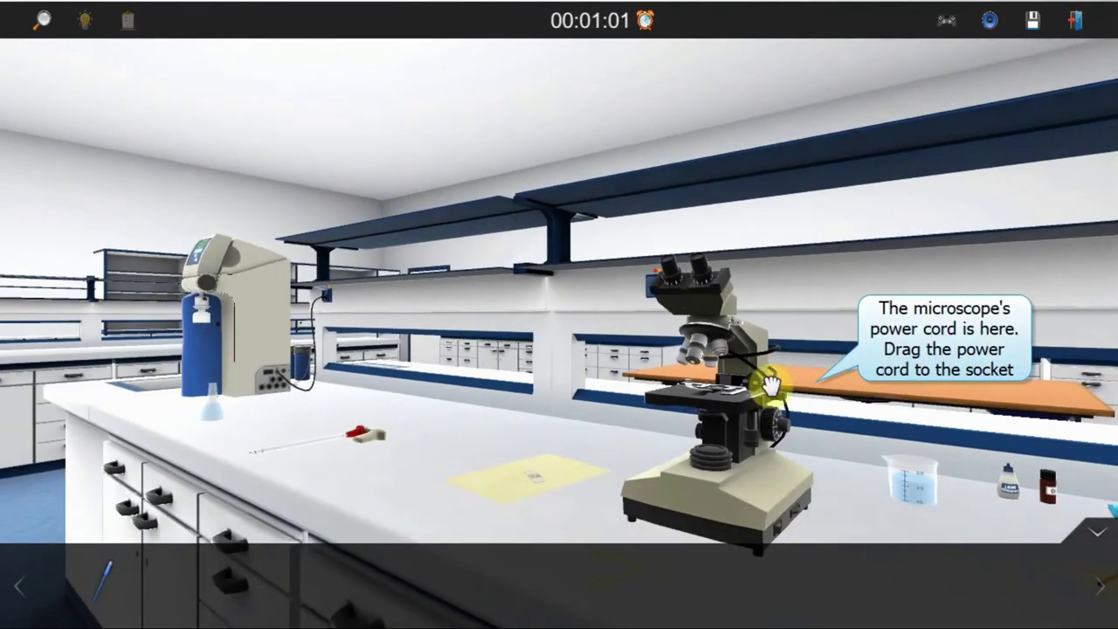
Carry the microscope's plug up to the wall socket and plug it in.
mouse_move(761, 376)
mouse_down()
mouse_move(657, 234)
mouse_move(651, 303)
mouse_up()
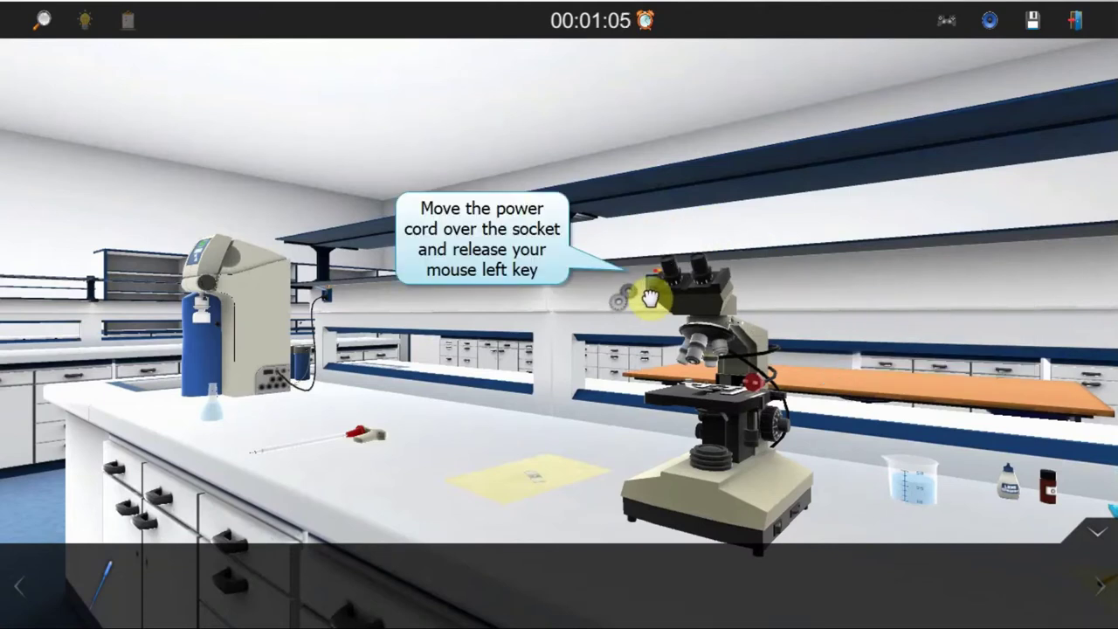
mouse_move(651, 303)
mouse_down()
mouse_move(656, 294)
mouse_move(655, 307)
mouse_up()
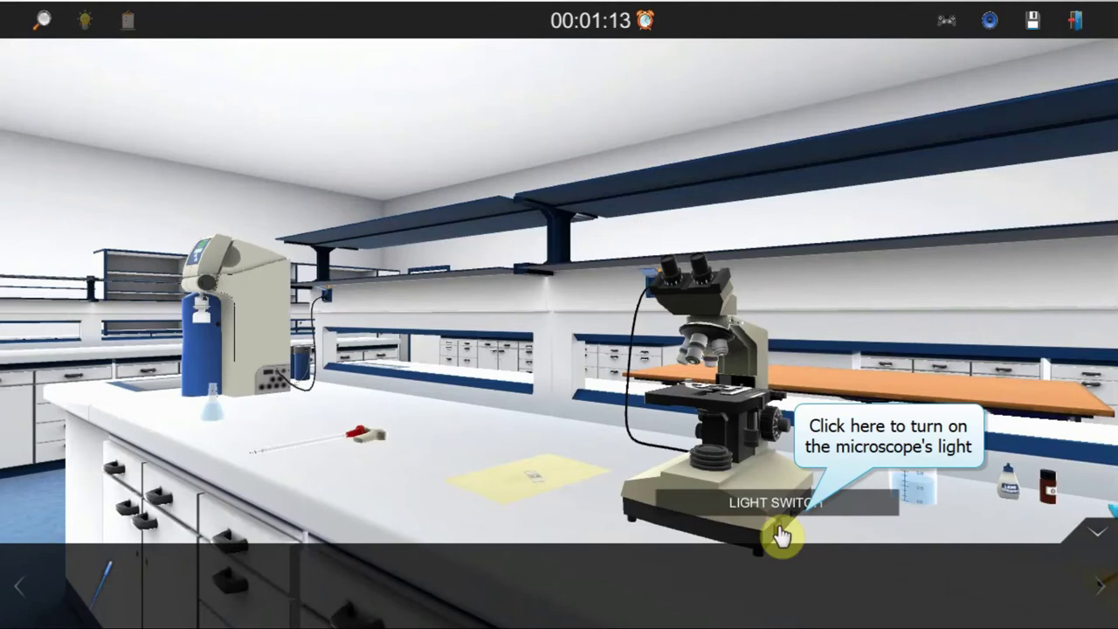
Switch on the microscope light, raise intensity to 11, and adjust the aperture.
click(780, 535)
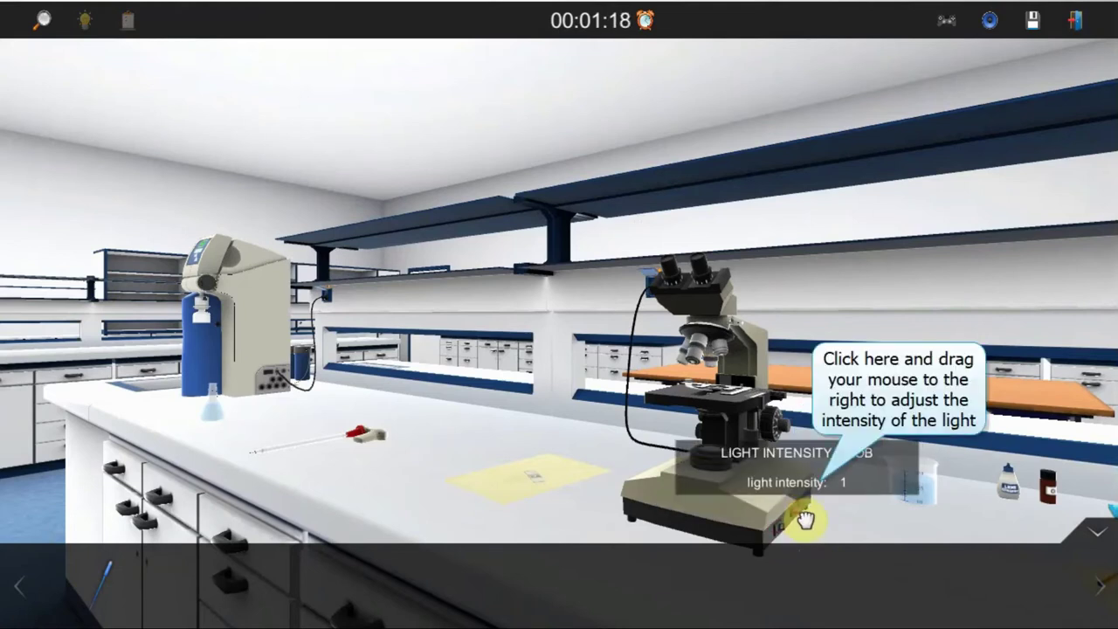
drag(804, 520, 821, 520)
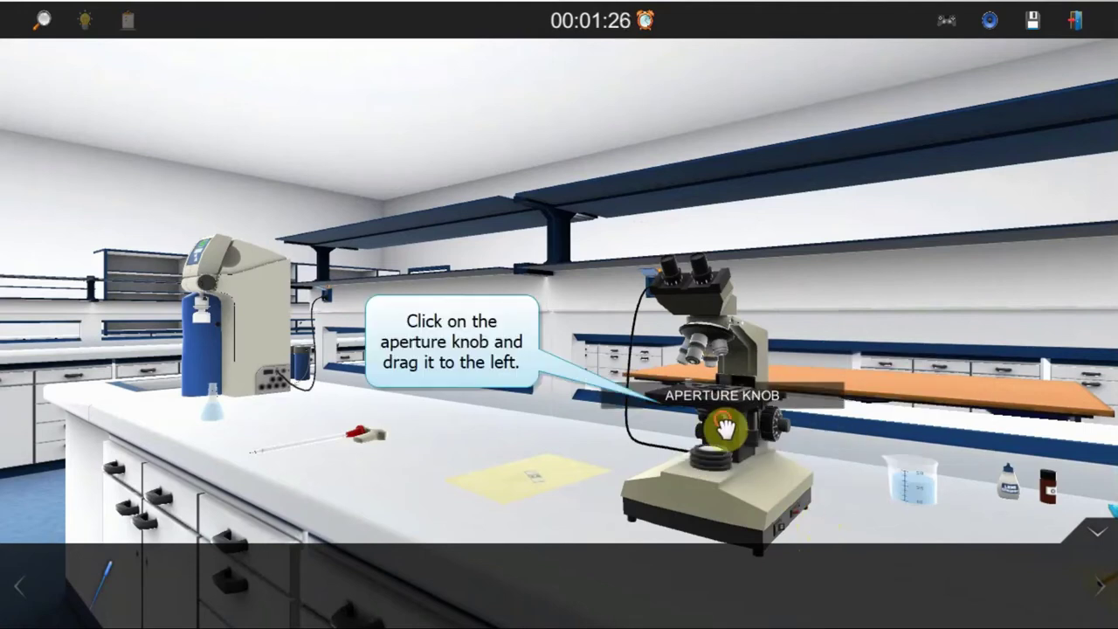
drag(726, 424, 294, 379)
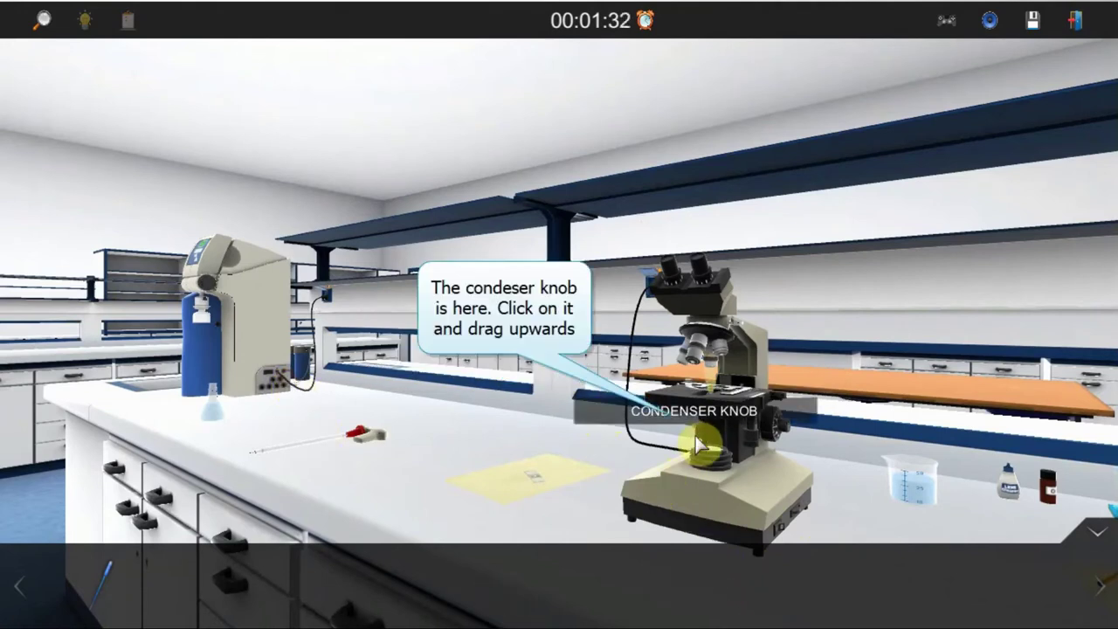
Raise the condenser and rotate the nosepiece to another objective lens.
drag(697, 445, 707, 379)
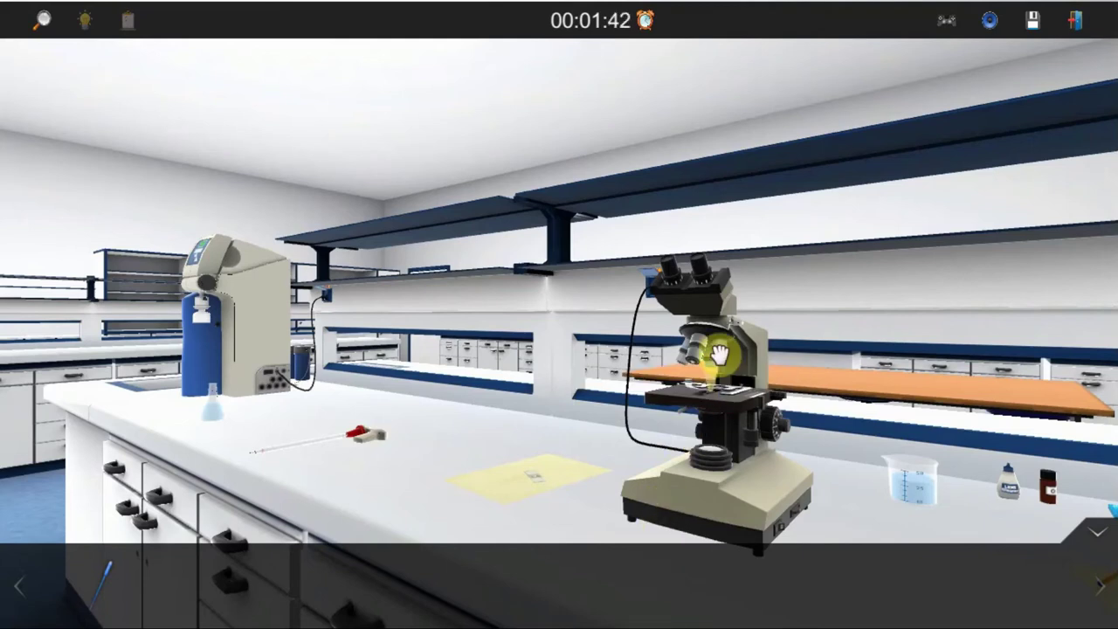
drag(699, 353, 738, 360)
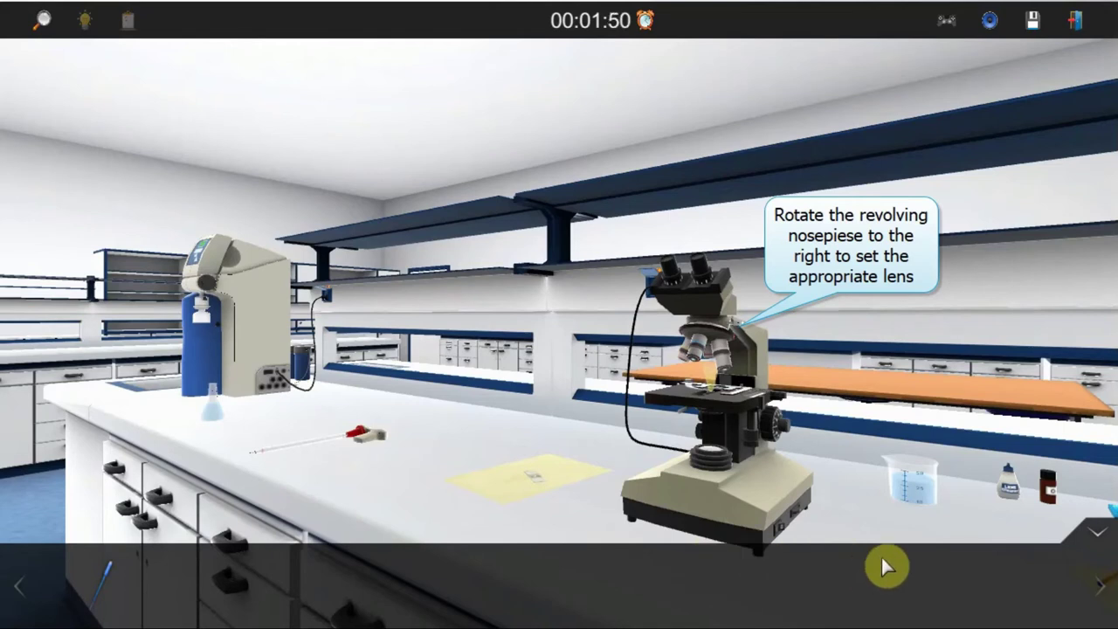
key(Right)
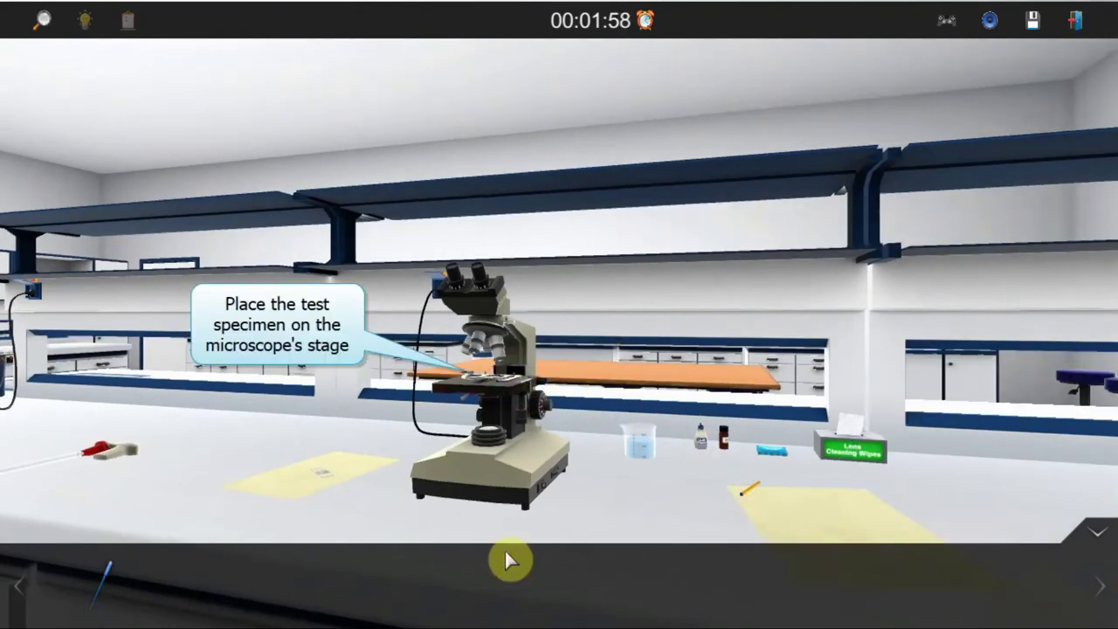
Look at the specimen through the microscope's eyepieces.
click(480, 269)
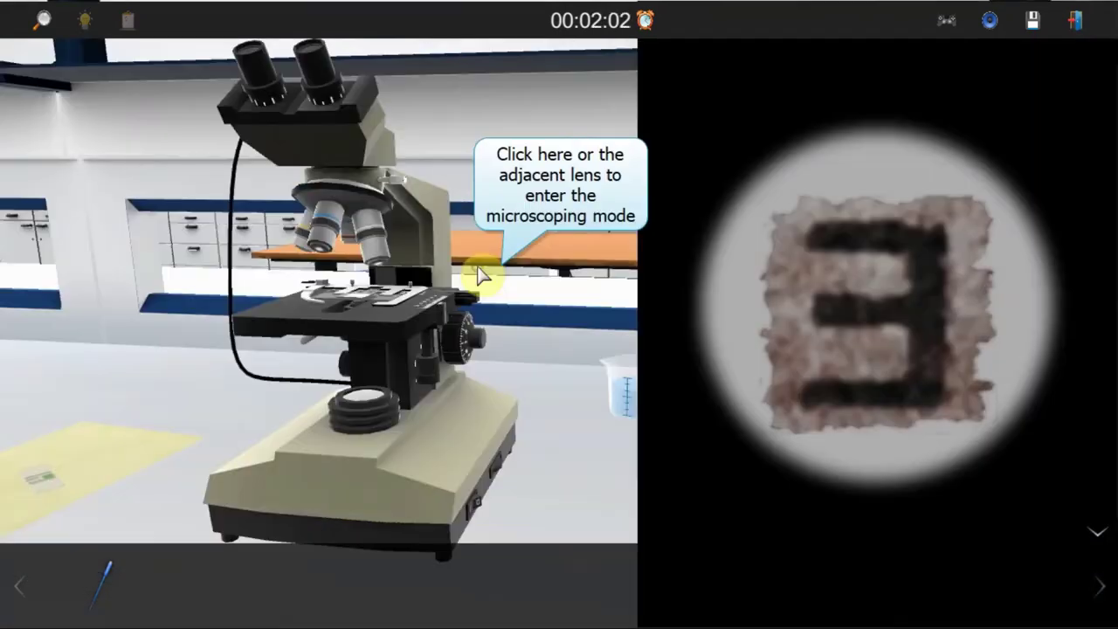
click(330, 88)
click(288, 94)
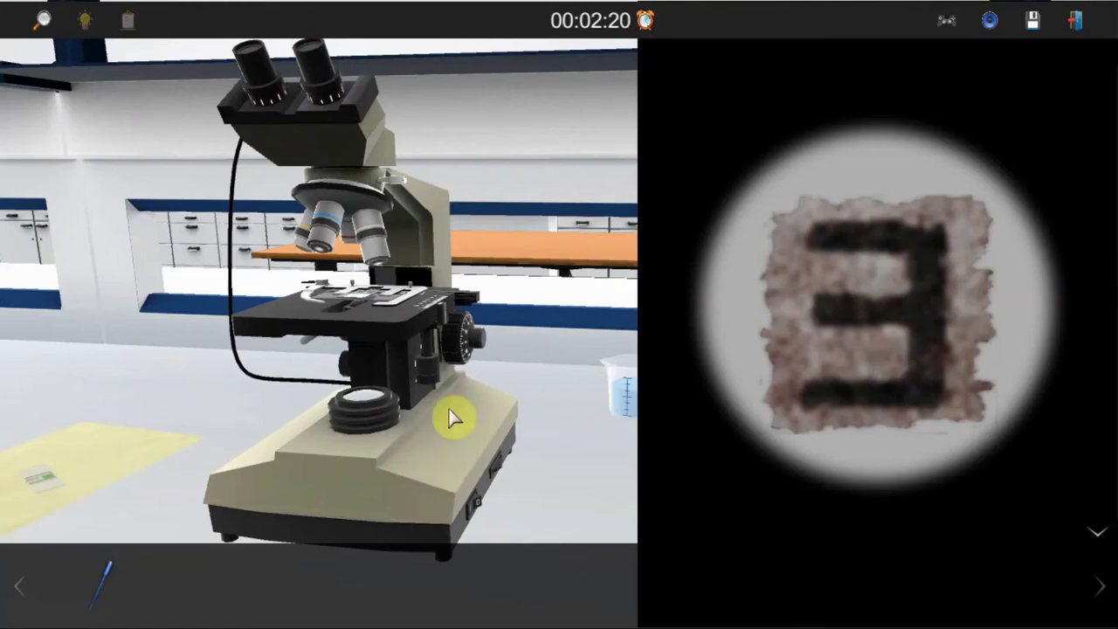
Bring the digit 3 into focus with the coarse knob, then fine-tune it.
click(461, 347)
drag(461, 347, 462, 318)
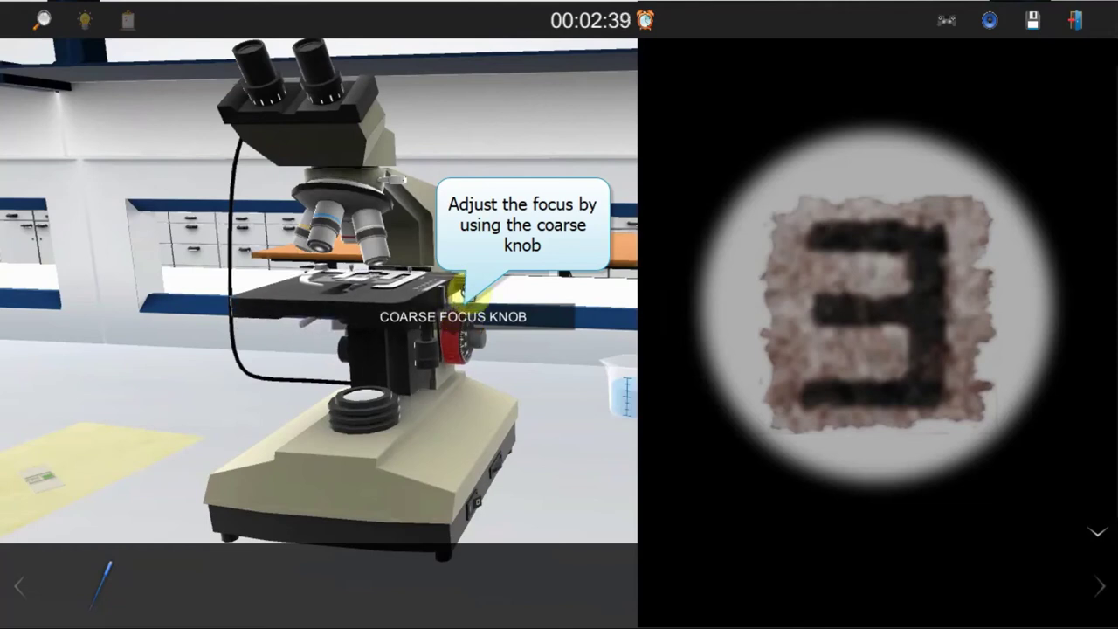
drag(461, 318, 461, 316)
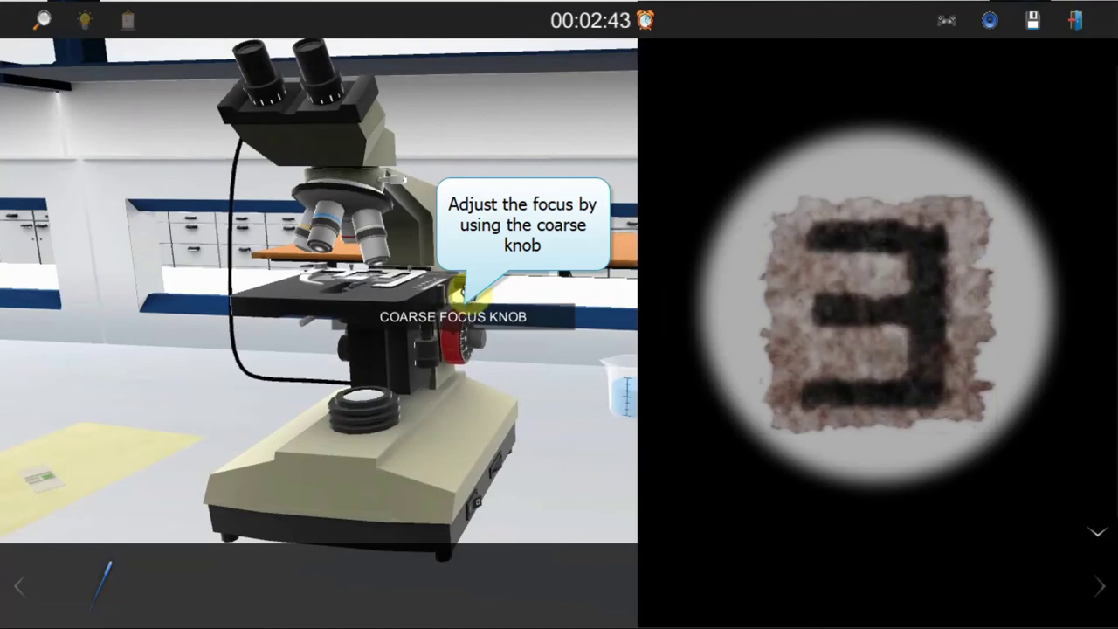
drag(458, 292, 469, 302)
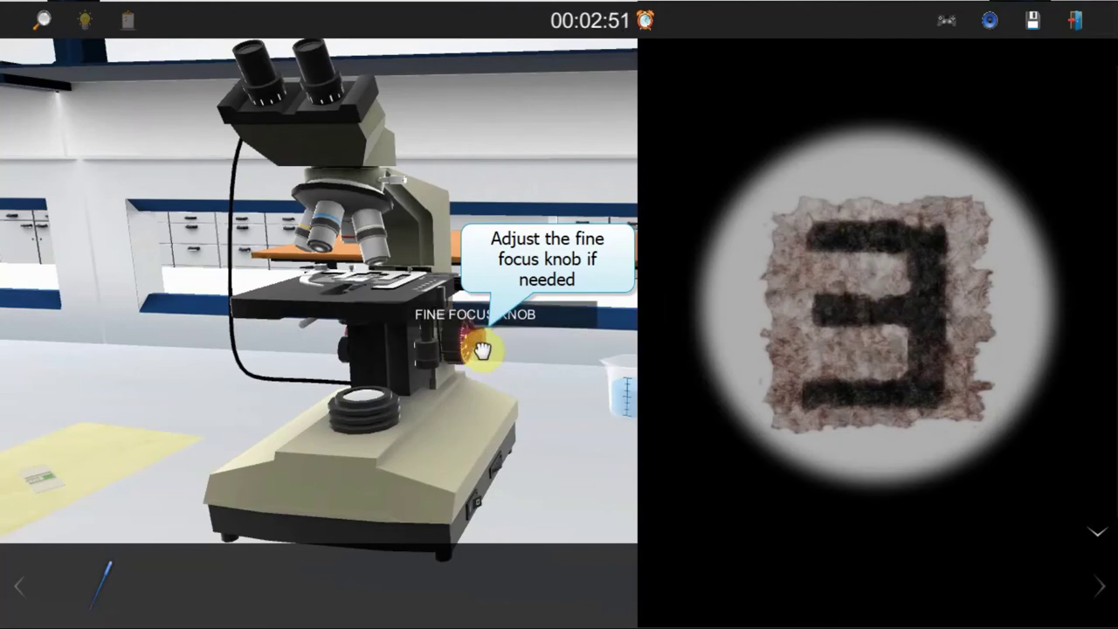
drag(482, 350, 485, 328)
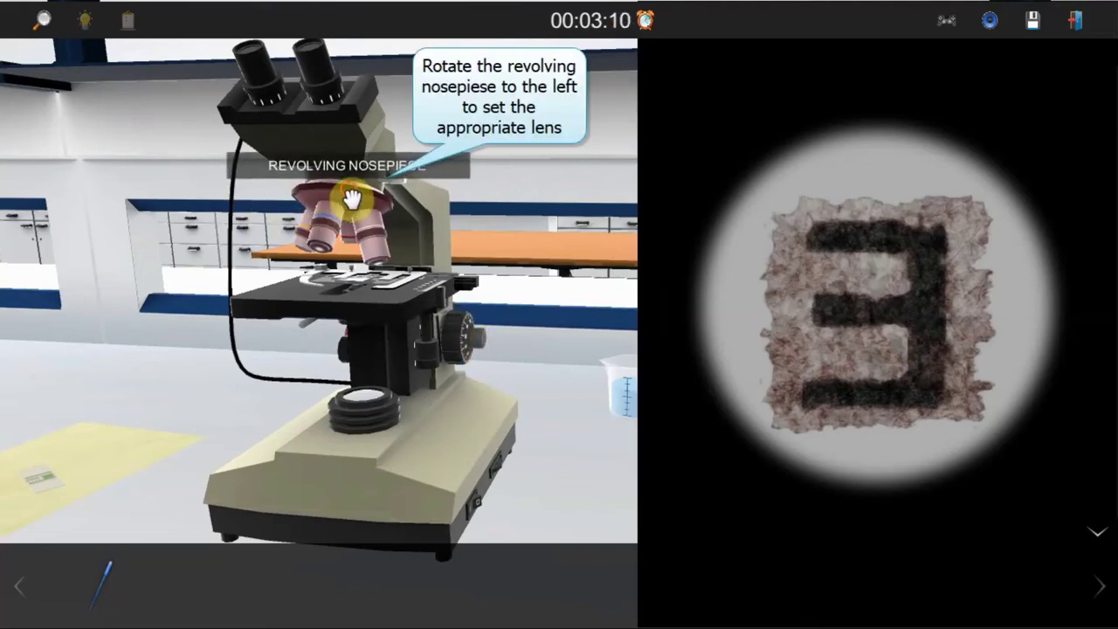
Switch to the next higher objective and coarse-focus the enlarged middle stroke of the 3.
drag(346, 200, 325, 200)
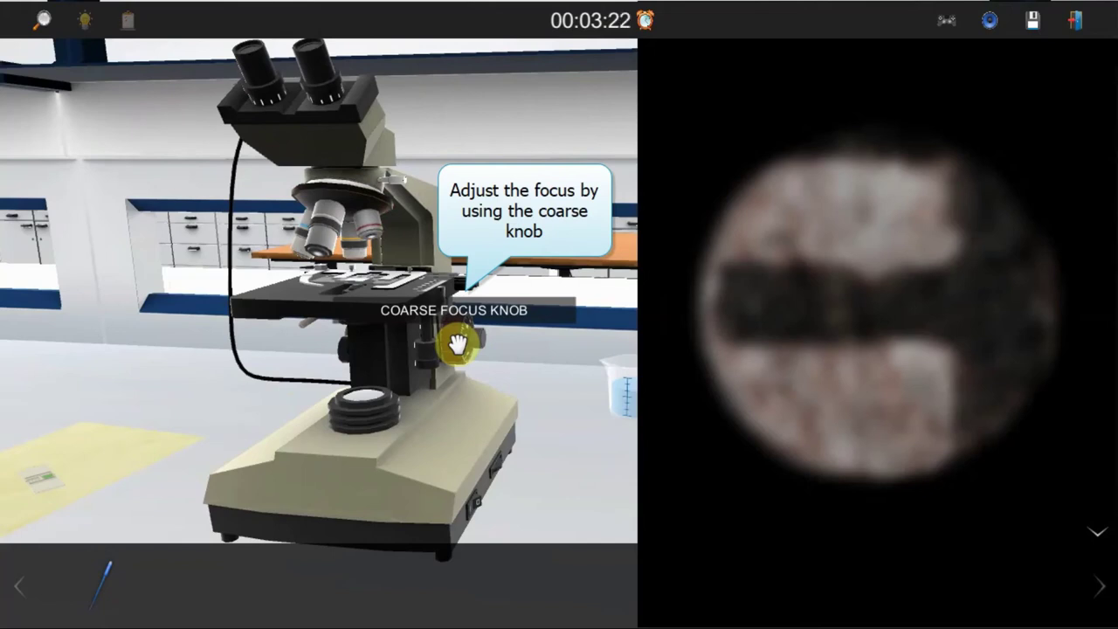
click(460, 346)
drag(460, 346, 460, 342)
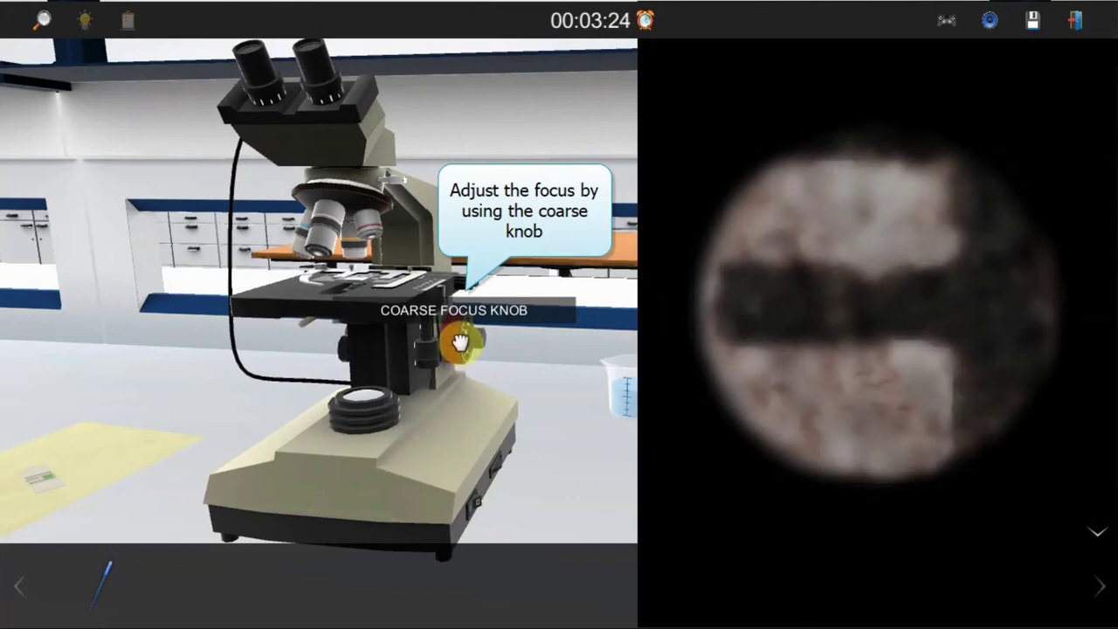
click(460, 344)
click(461, 343)
click(460, 343)
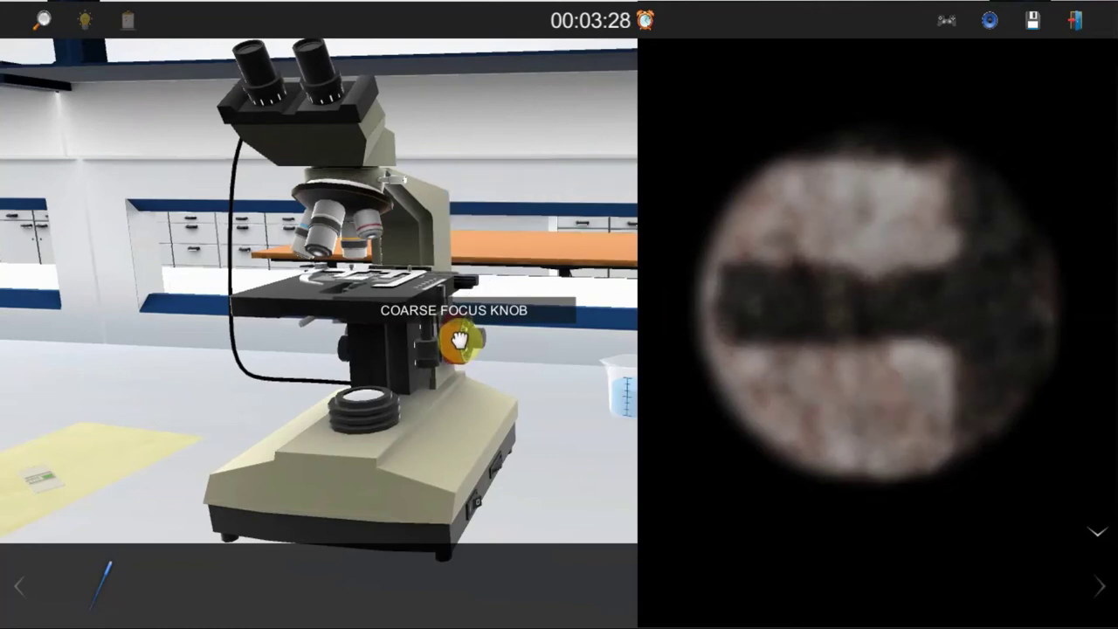
click(460, 341)
click(460, 341)
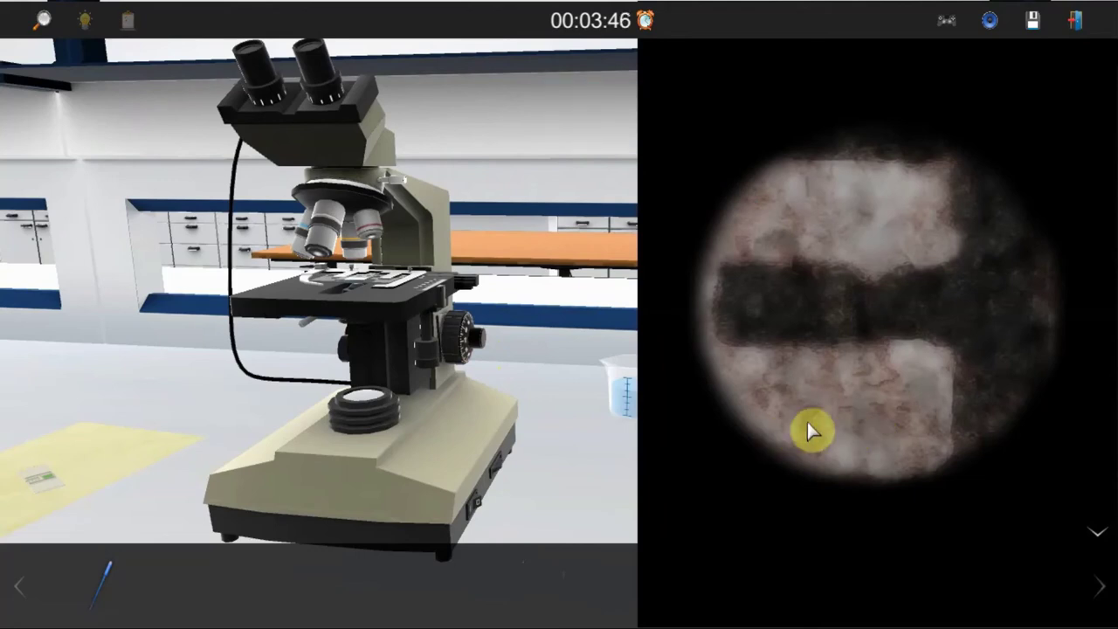
Switch to the next stronger objective and refocus the paper fibres with coarse then fine focus.
click(355, 204)
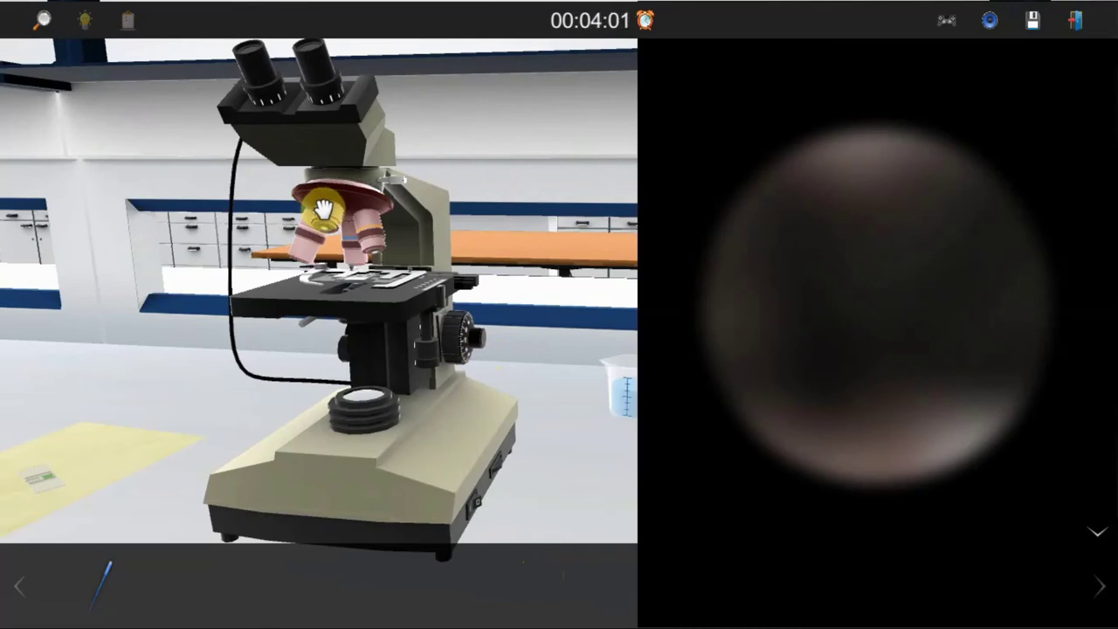
click(458, 345)
drag(458, 346, 460, 348)
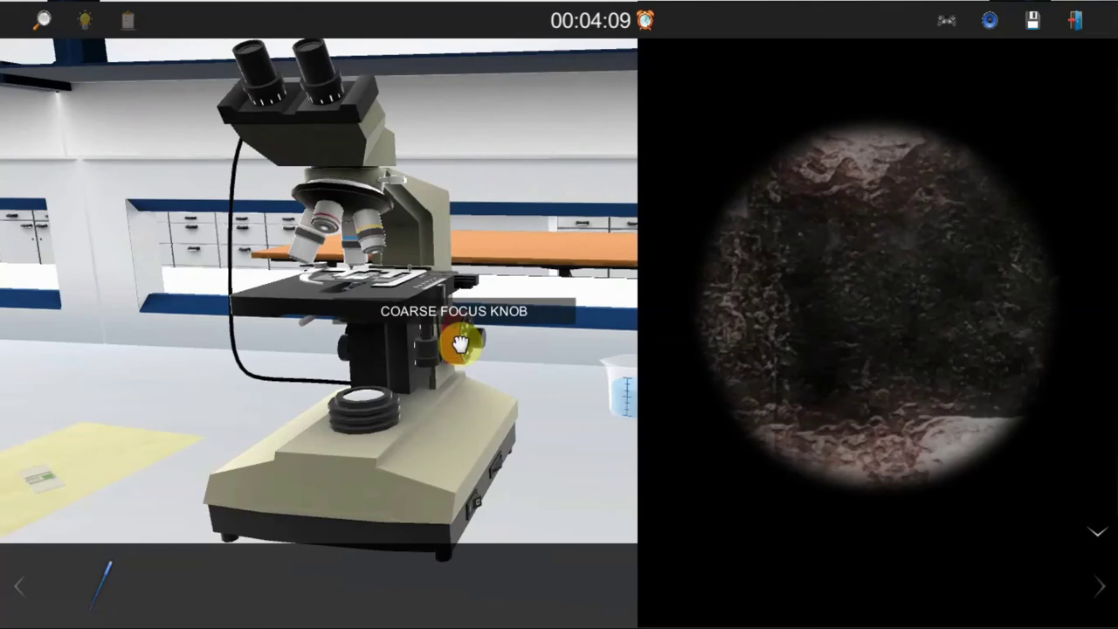
drag(459, 347, 458, 340)
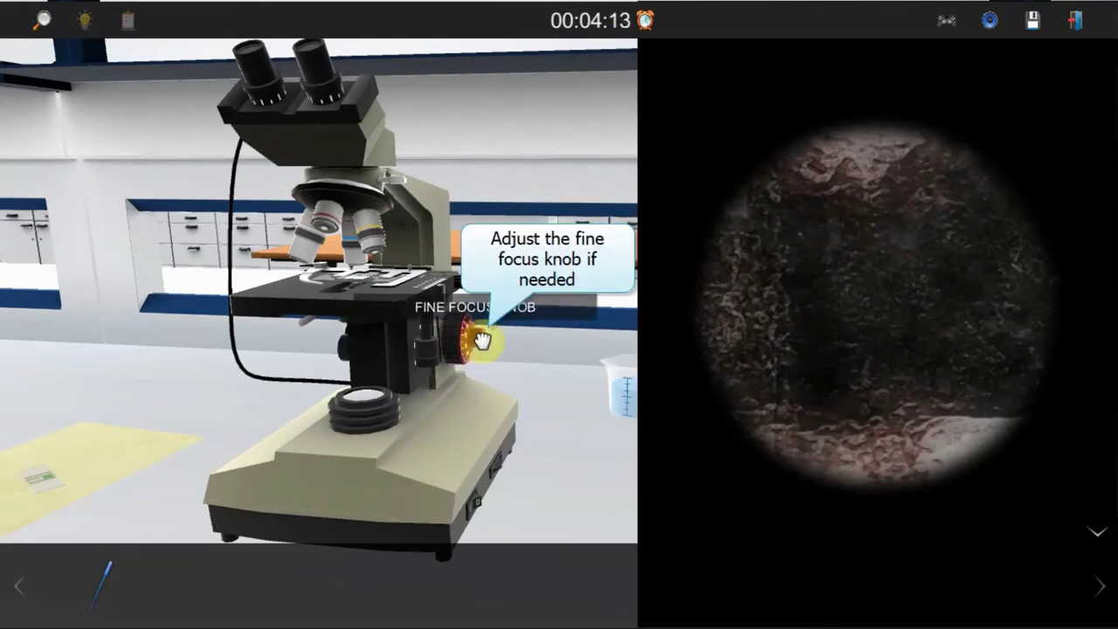
drag(482, 340, 480, 339)
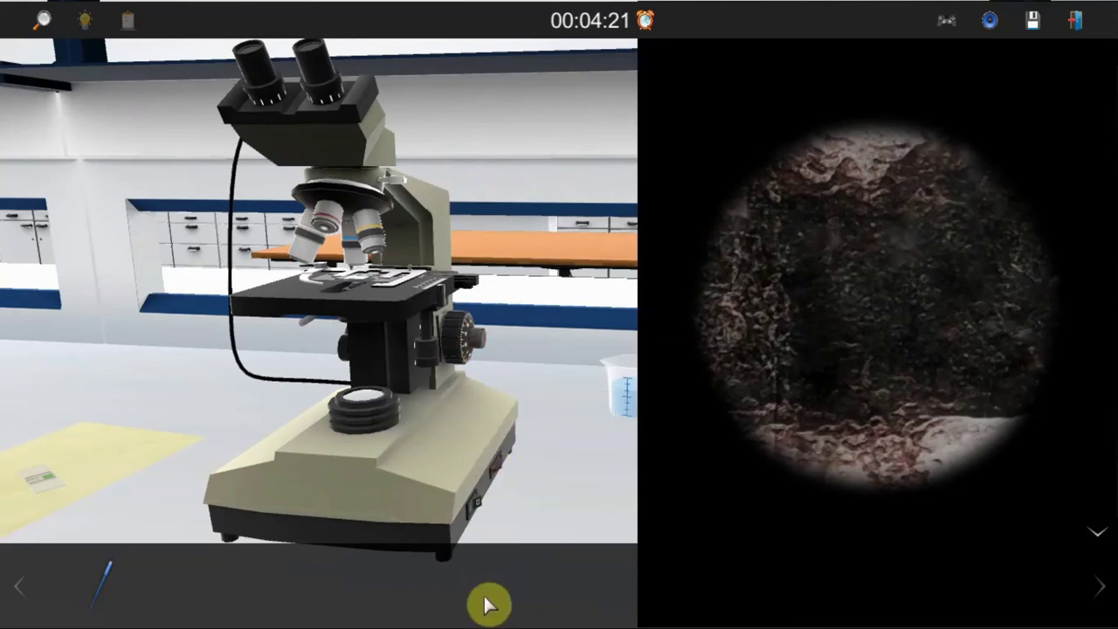
Turn to the highest objective and fine-focus the fibres in the dim field.
click(372, 204)
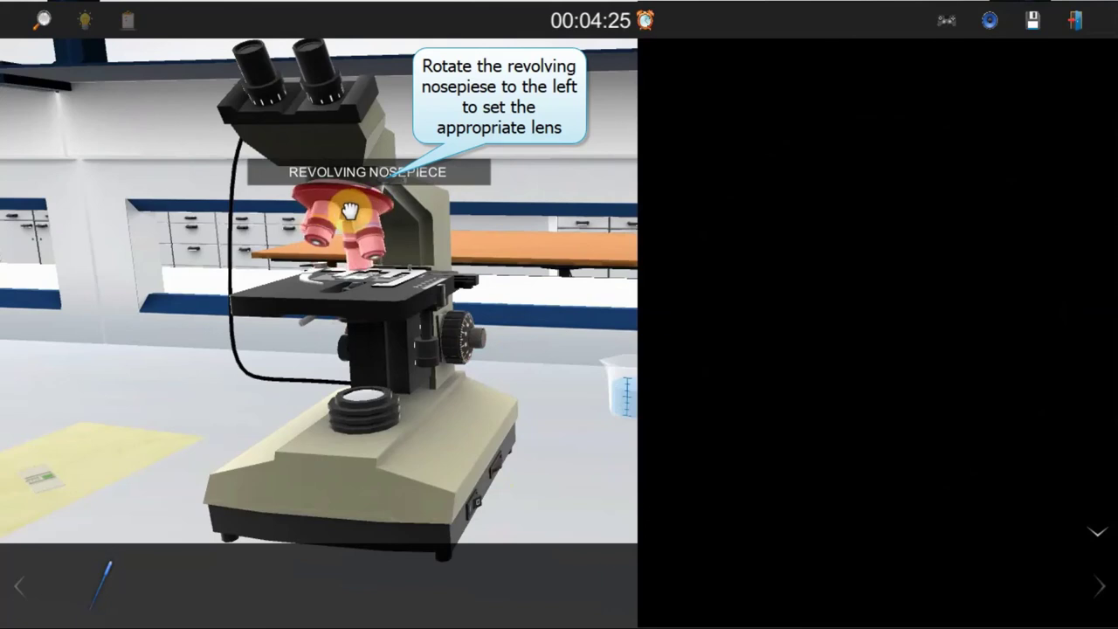
click(350, 210)
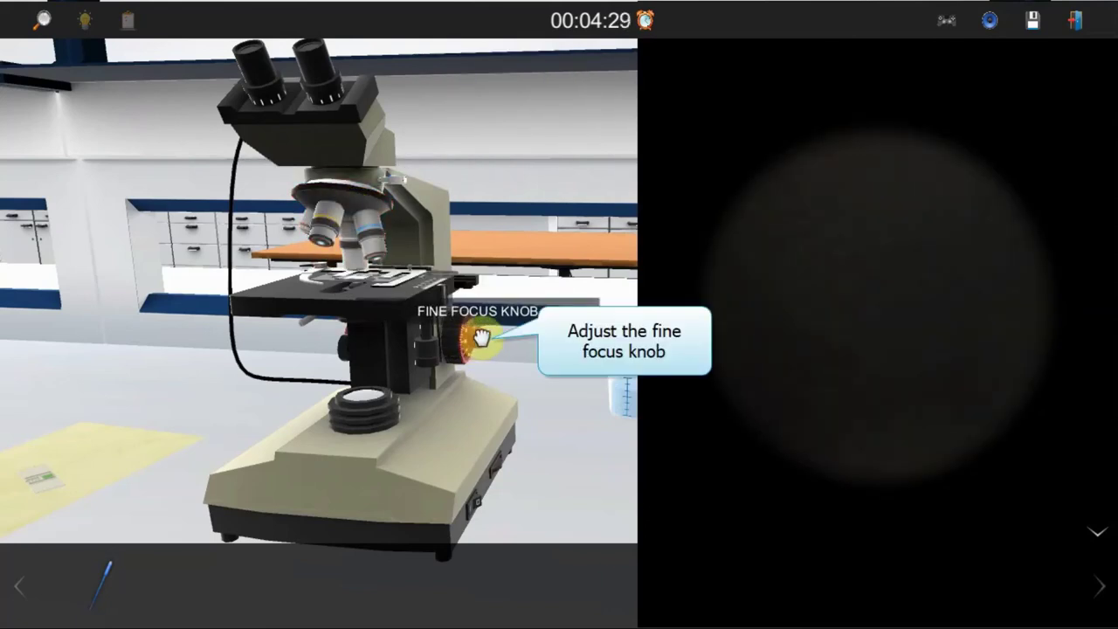
click(481, 338)
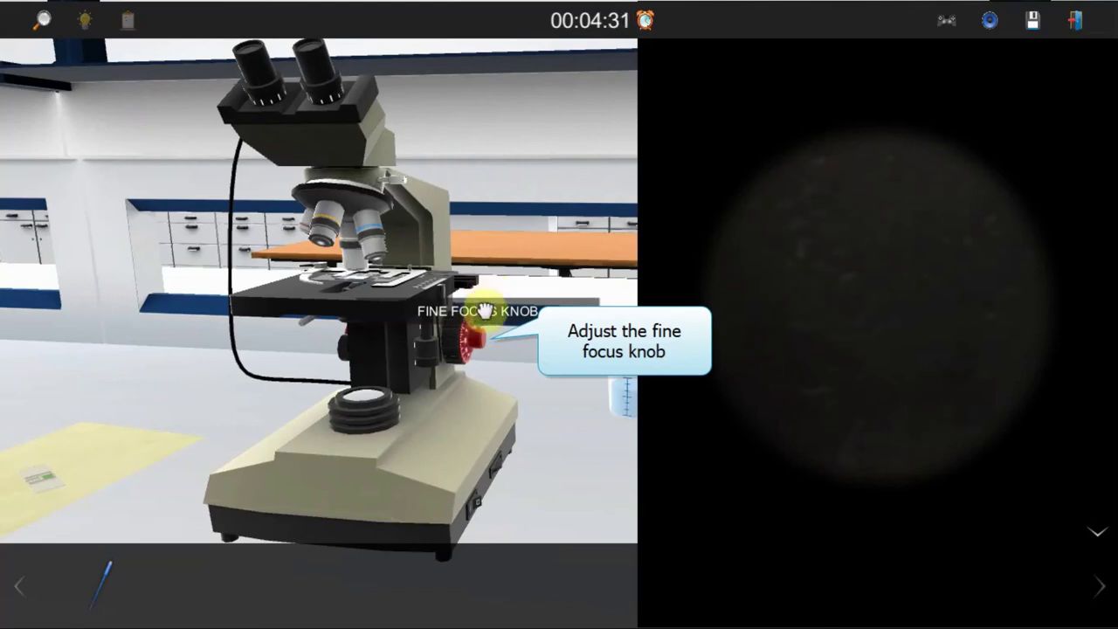
drag(485, 311, 515, 188)
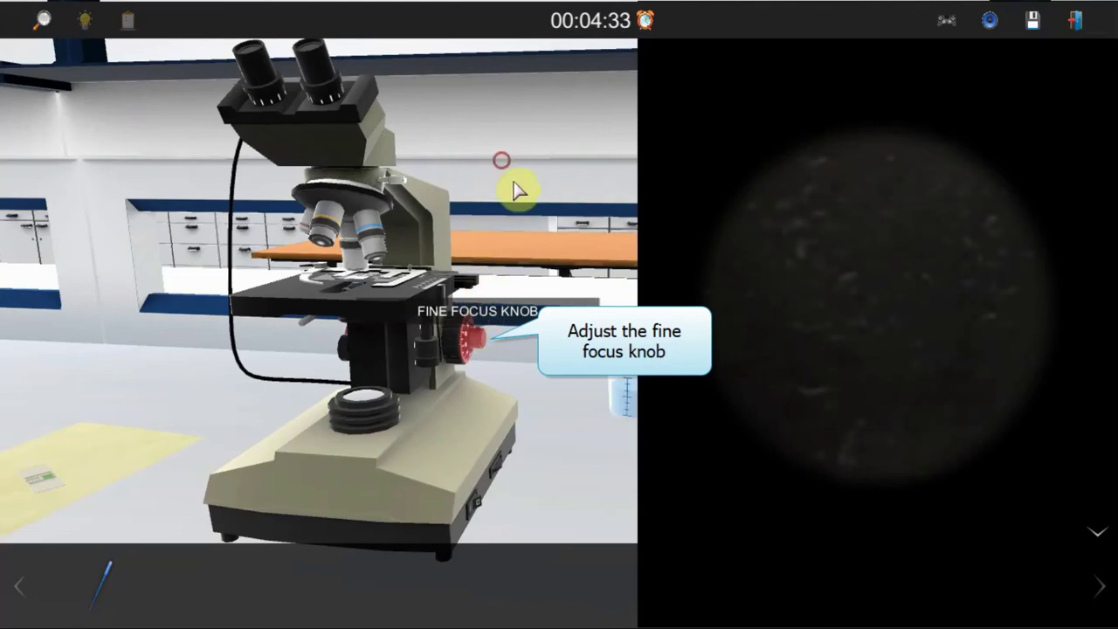
drag(480, 347, 491, 277)
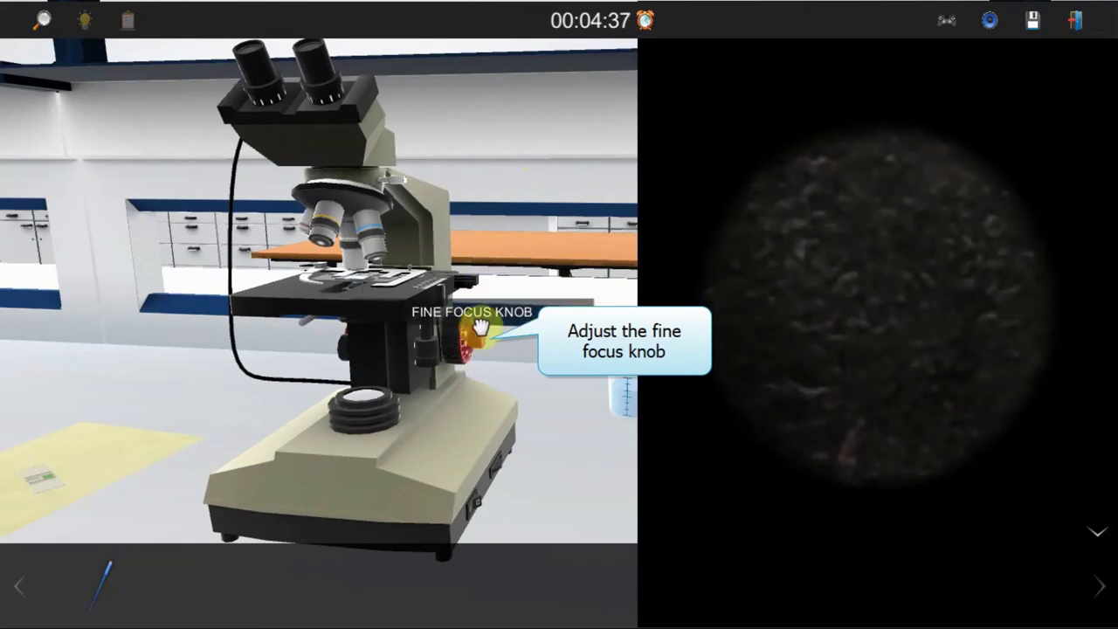
drag(479, 327, 480, 264)
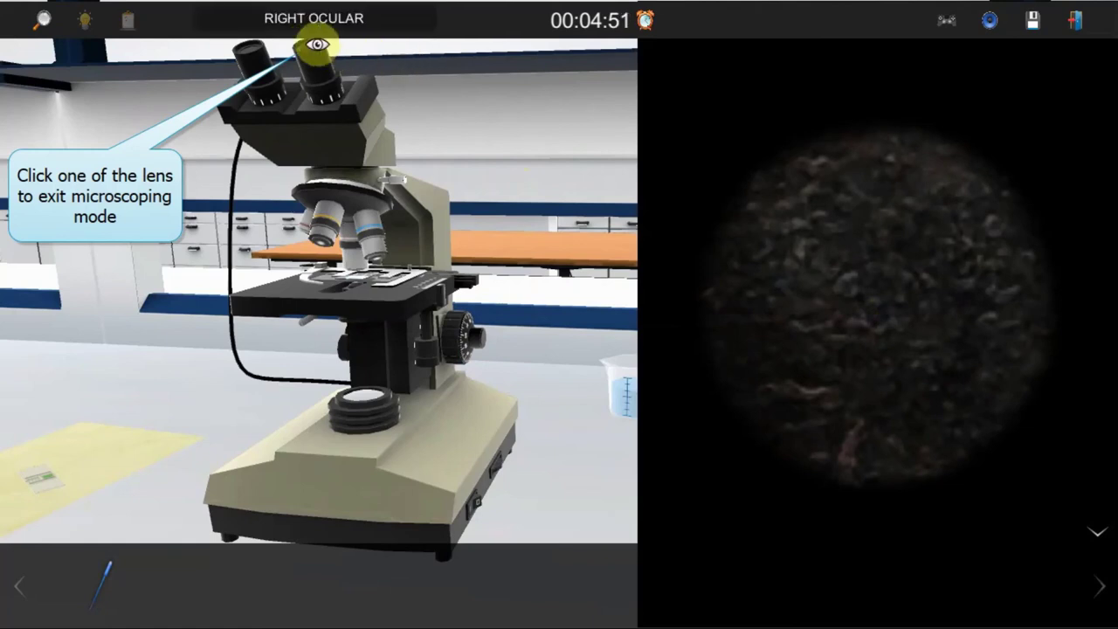
Exit the eyepiece, take the specimen into inventory, reset the aperture, and switch the light off.
click(316, 44)
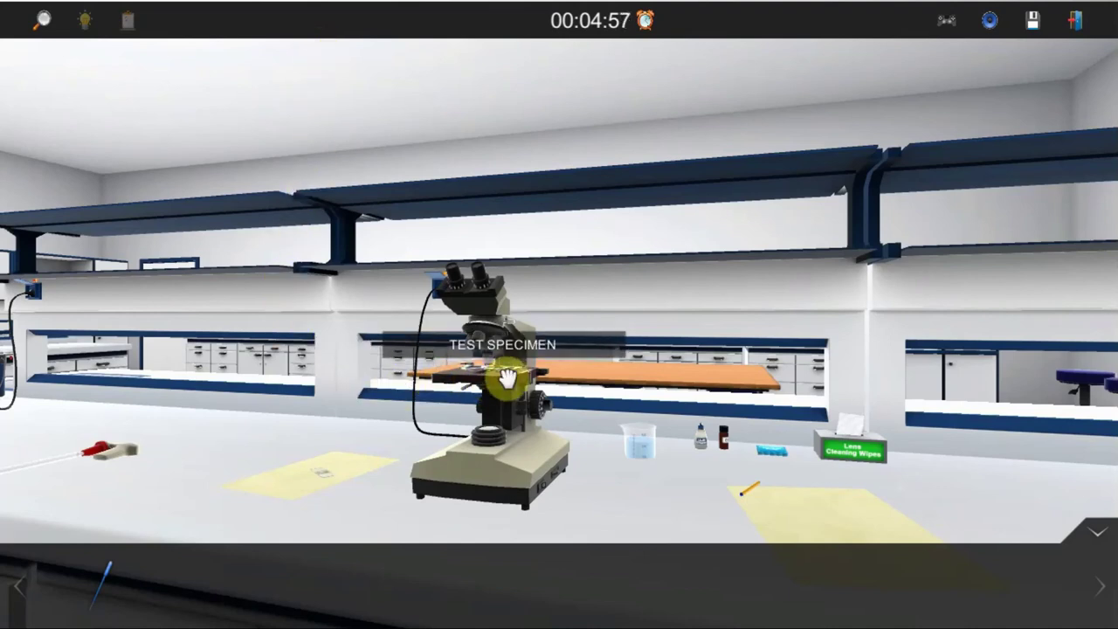
mouse_move(502, 379)
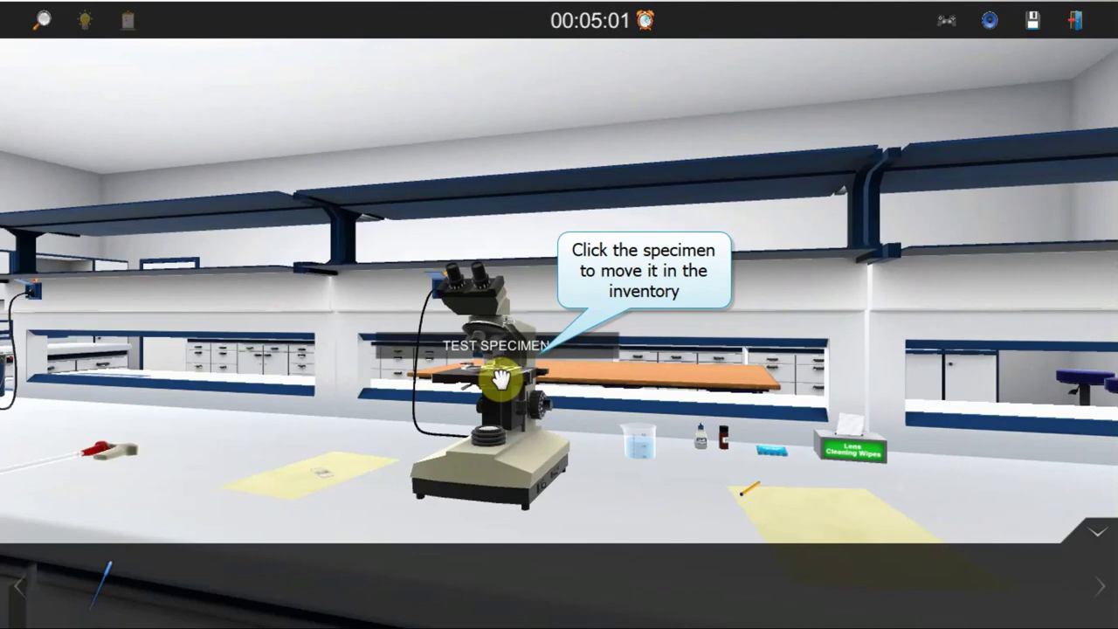
click(499, 375)
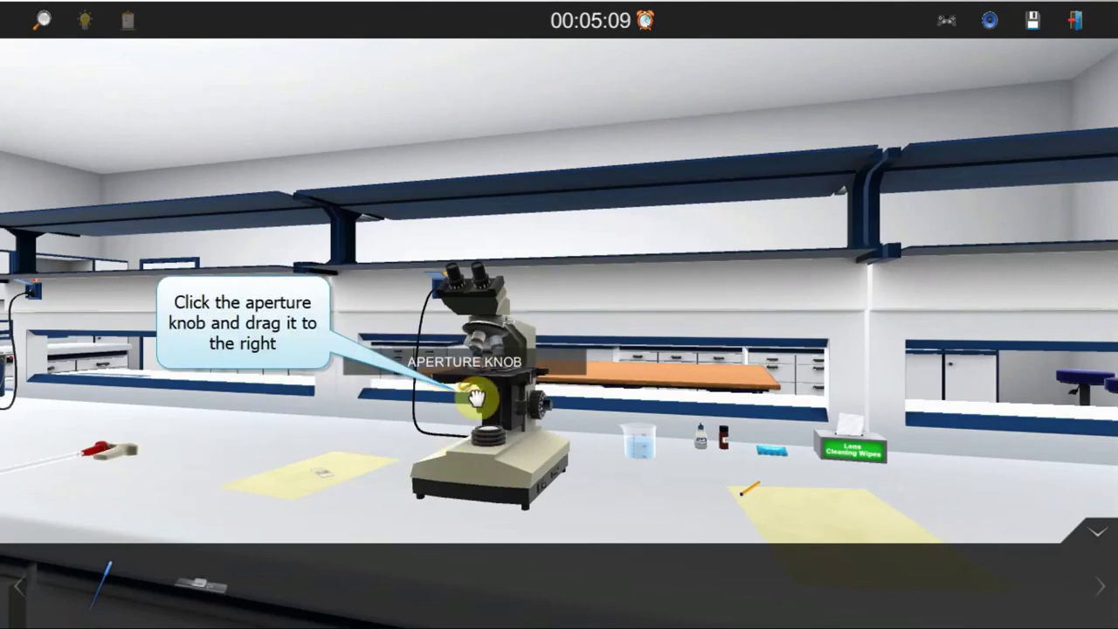
drag(476, 397, 642, 399)
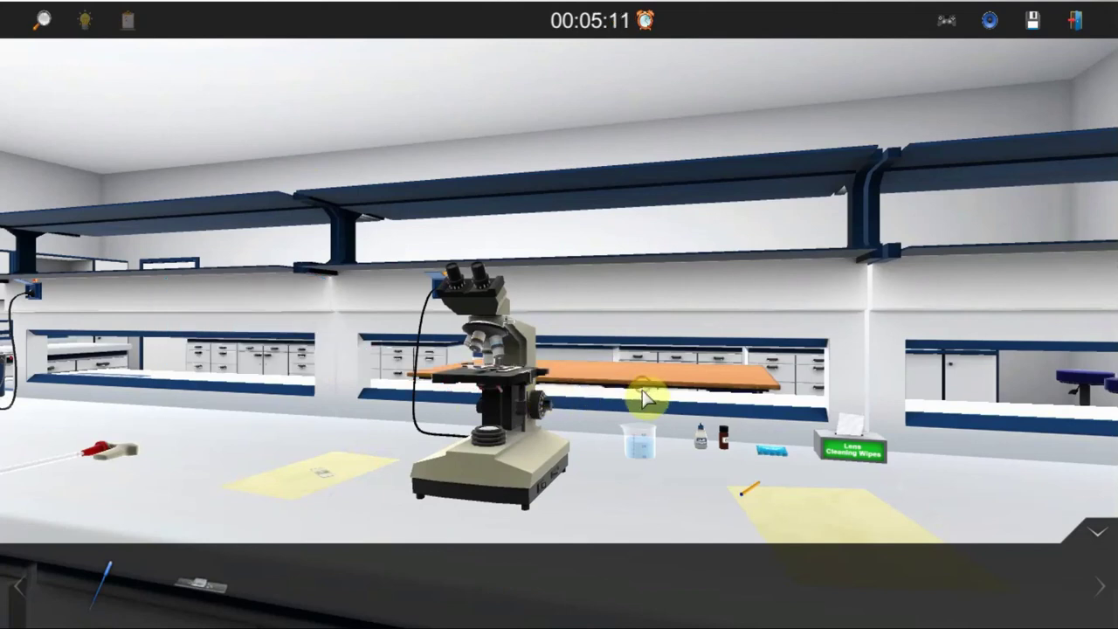
click(546, 495)
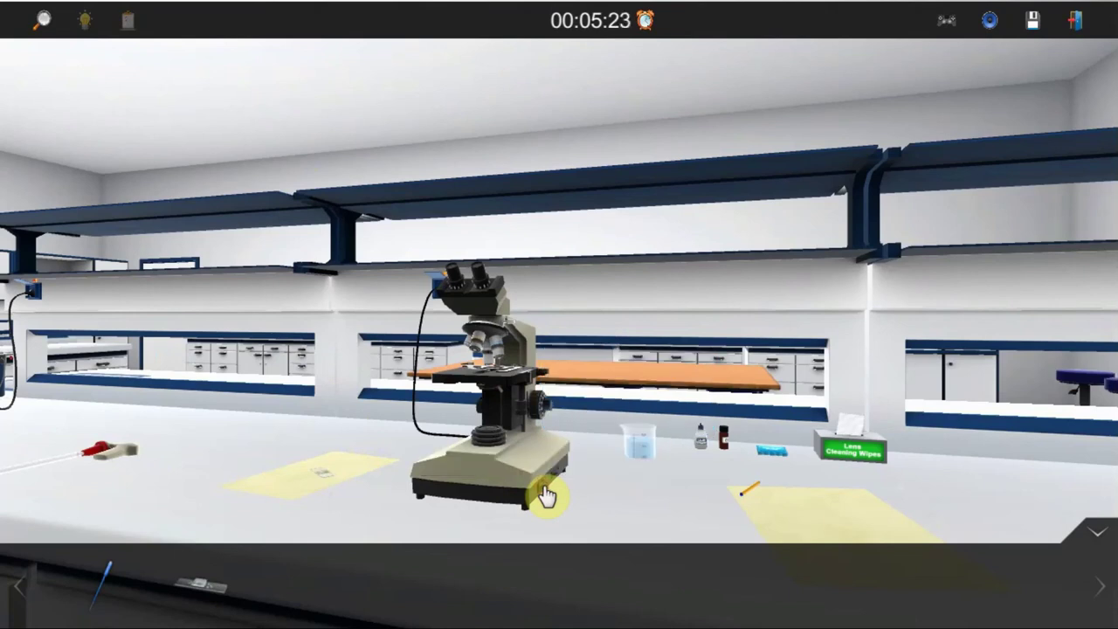